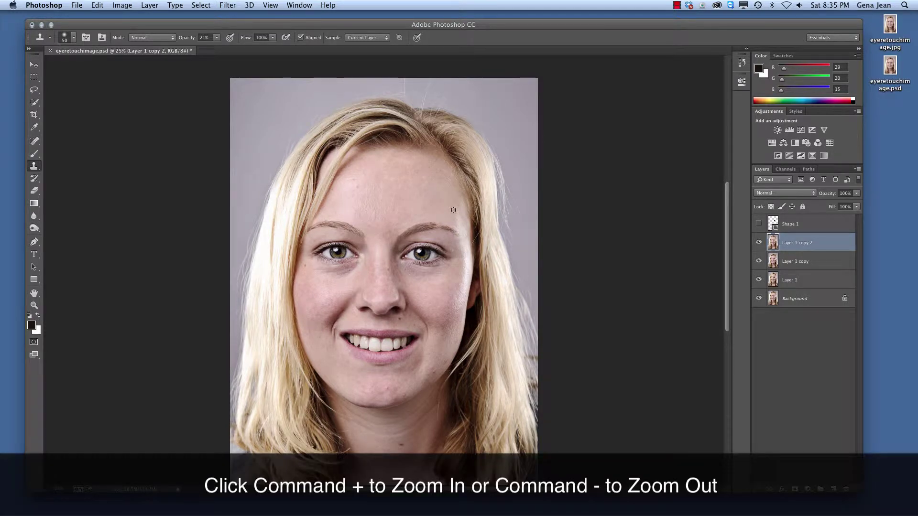
Zoom in on the face, pan to the nose and mouth, and select the Move tool.
key("super+equal")
key("super+equal")
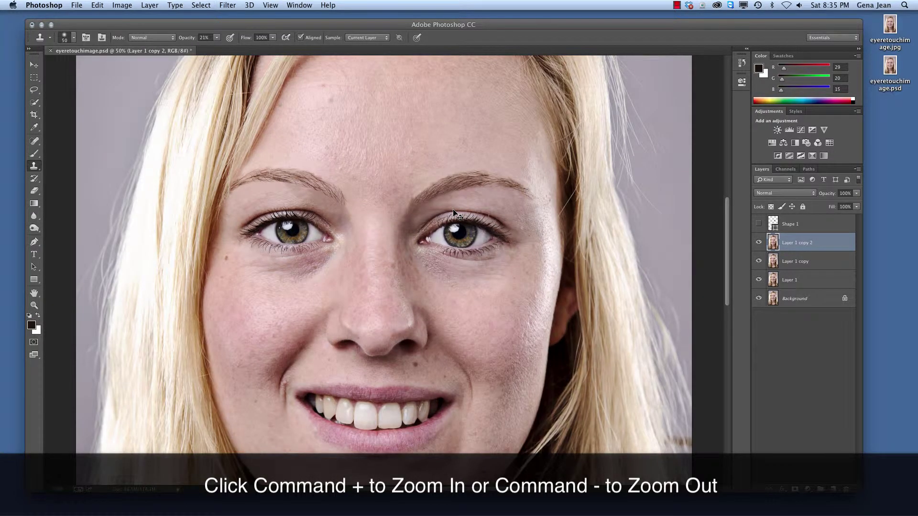
key("super+equal")
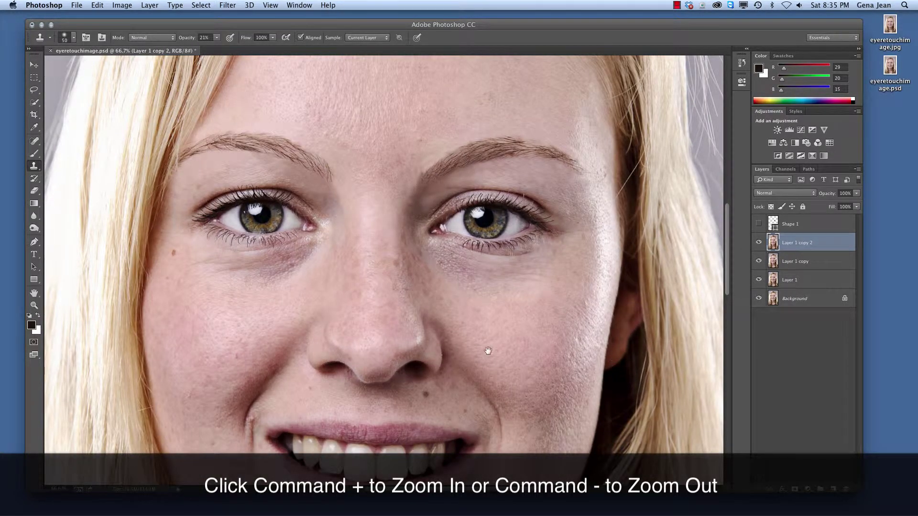
left_click_drag(459, 303, 537, 195)
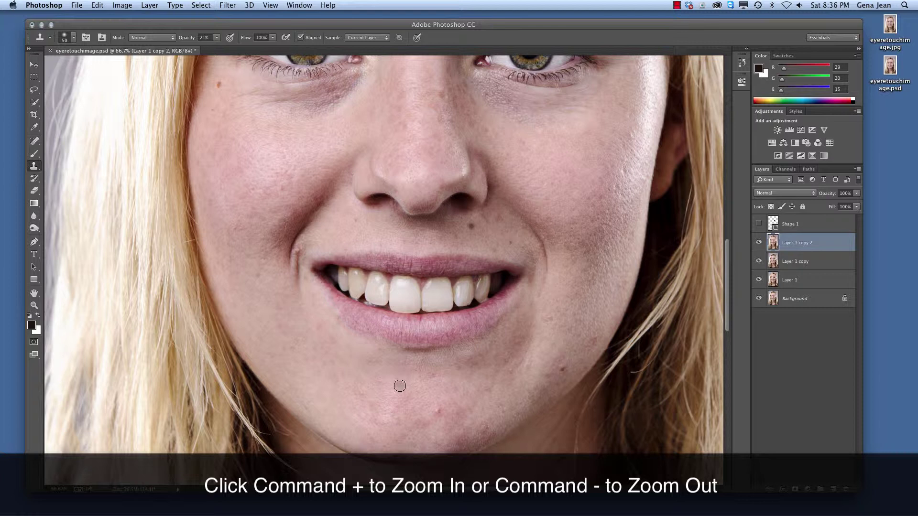
key("v")
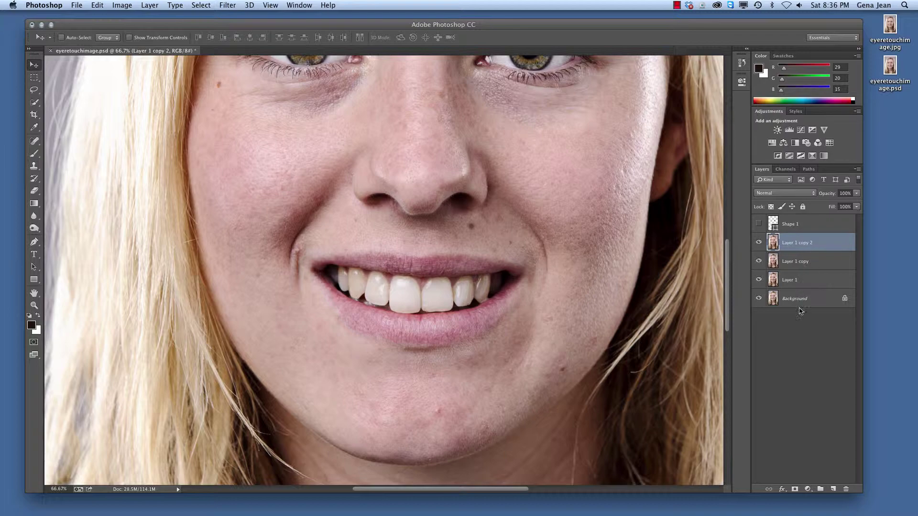
Duplicate the layer as Layer 1 copy 3 and set the Sponge tool to Desaturate.
key("super+j")
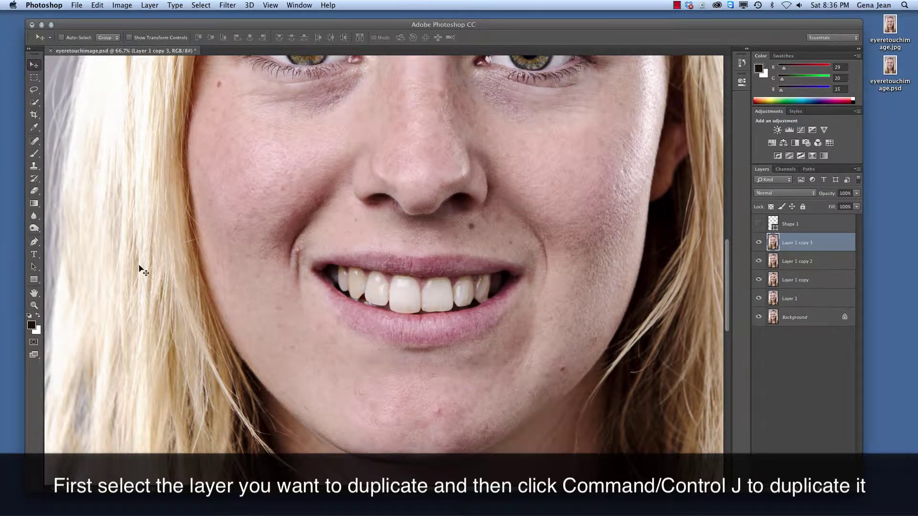
left_click(34, 229)
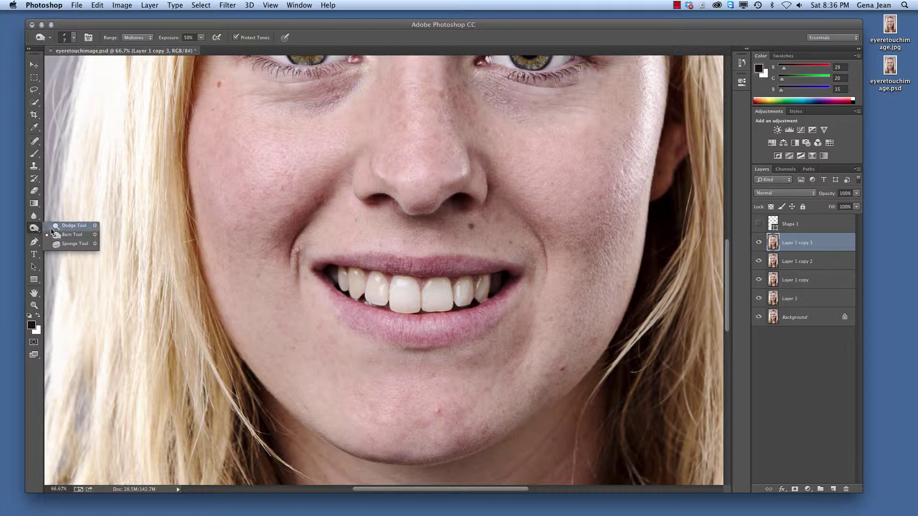
left_click(91, 246)
left_click(136, 37)
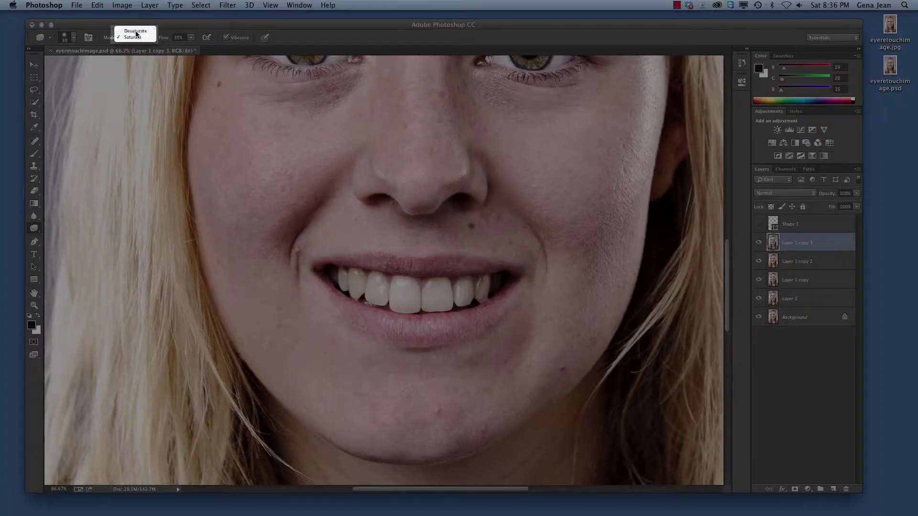
left_click(135, 31)
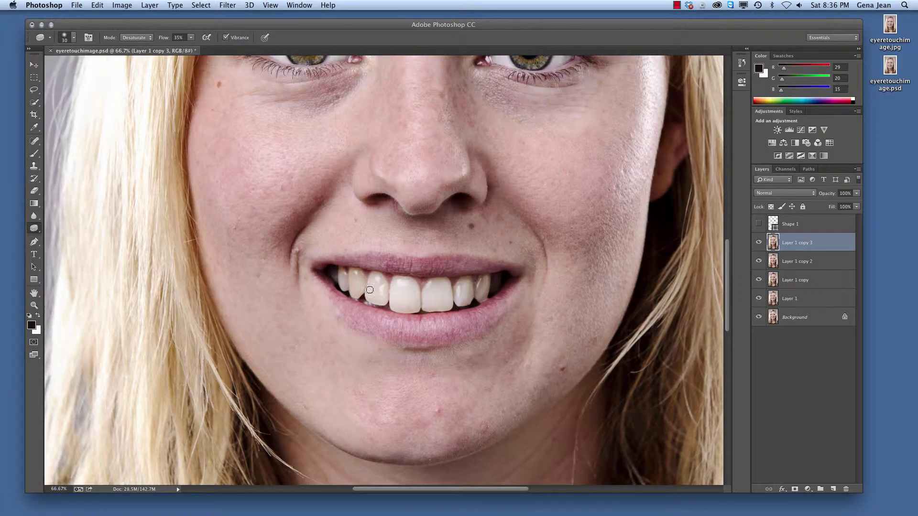
Desaturate the yellow upper teeth with the Sponge at 70% flow.
mouse_move(350, 272)
left_mouse_down()
mouse_move(356, 296)
mouse_move(353, 271)
mouse_move(365, 290)
mouse_move(354, 272)
left_mouse_up()
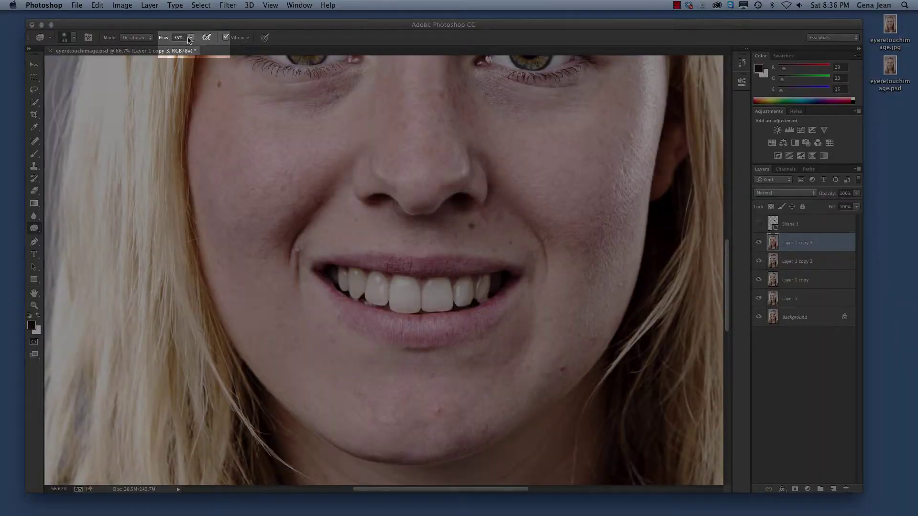
left_click(191, 38)
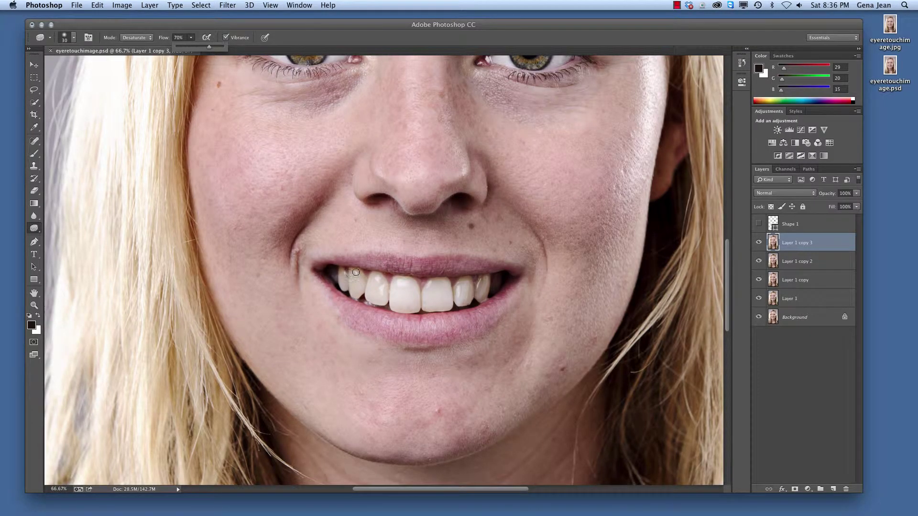
key("7")
mouse_move(352, 281)
left_mouse_down()
mouse_move(448, 296)
mouse_move(503, 281)
mouse_move(486, 288)
mouse_move(487, 280)
mouse_move(482, 298)
mouse_move(460, 285)
mouse_move(468, 281)
mouse_move(461, 290)
mouse_move(470, 280)
mouse_move(472, 291)
mouse_move(460, 282)
mouse_move(462, 296)
mouse_move(470, 281)
mouse_move(460, 288)
mouse_move(469, 294)
mouse_move(452, 307)
mouse_move(409, 288)
mouse_move(410, 313)
mouse_move(394, 304)
mouse_move(450, 304)
mouse_move(433, 292)
mouse_move(422, 299)
mouse_move(450, 287)
mouse_move(435, 288)
mouse_move(474, 295)
mouse_move(466, 300)
mouse_move(459, 283)
mouse_move(478, 295)
mouse_move(487, 282)
mouse_move(479, 295)
mouse_move(481, 284)
mouse_move(426, 300)
mouse_move(376, 280)
mouse_move(383, 301)
mouse_move(371, 276)
mouse_move(383, 302)
mouse_move(373, 303)
mouse_move(374, 282)
mouse_move(340, 282)
mouse_move(352, 285)
mouse_move(351, 272)
mouse_move(346, 280)
mouse_move(391, 294)
left_mouse_up()
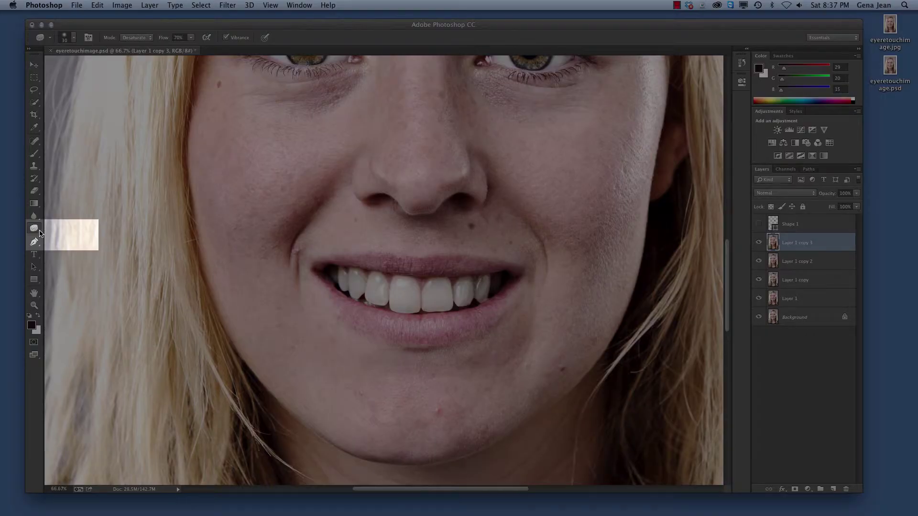
Lighten the upper teeth with the Dodge tool on Midtones at about 15% exposure, brush size 25.
left_click_drag(34, 233, 67, 227)
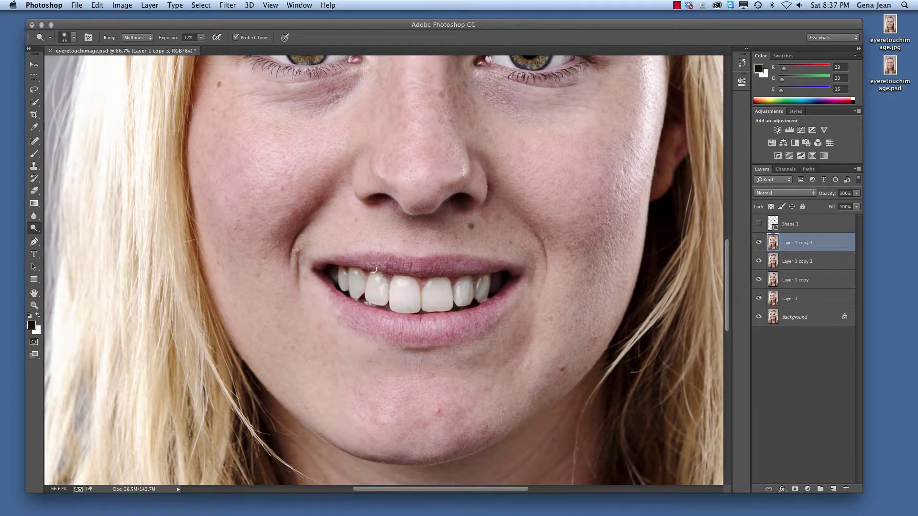
mouse_move(201, 37)
left_mouse_down()
mouse_move(197, 50)
mouse_move(213, 51)
mouse_move(202, 39)
left_mouse_up()
left_click(358, 276)
mouse_move(358, 276)
left_mouse_down()
mouse_move(362, 286)
mouse_move(338, 275)
mouse_move(345, 287)
mouse_move(353, 270)
mouse_move(387, 301)
mouse_move(396, 281)
mouse_move(407, 308)
mouse_move(422, 294)
mouse_move(422, 312)
mouse_move(436, 288)
mouse_move(463, 303)
mouse_move(469, 282)
mouse_move(471, 292)
mouse_move(485, 282)
mouse_move(483, 299)
mouse_move(485, 282)
mouse_move(477, 289)
mouse_move(473, 282)
mouse_move(478, 300)
left_mouse_up()
key("bracketleft")
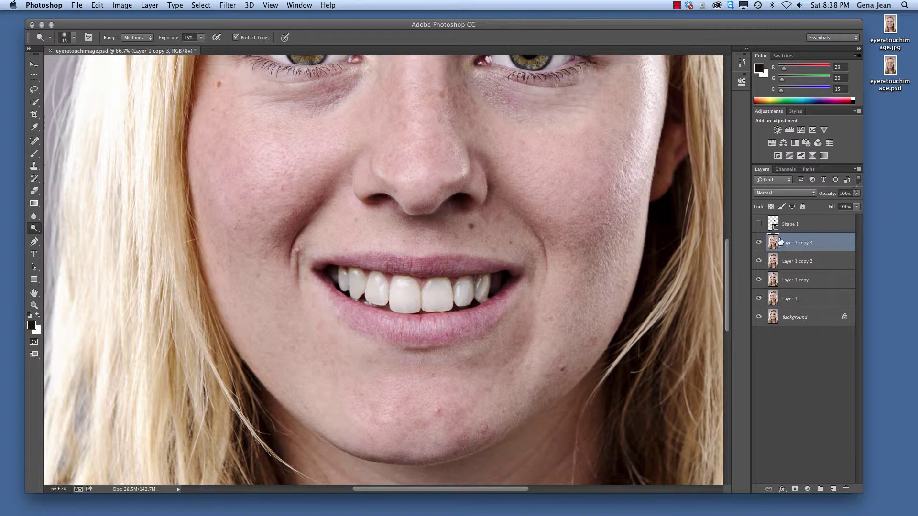
left_click(759, 243)
left_click(759, 243)
left_click(759, 243)
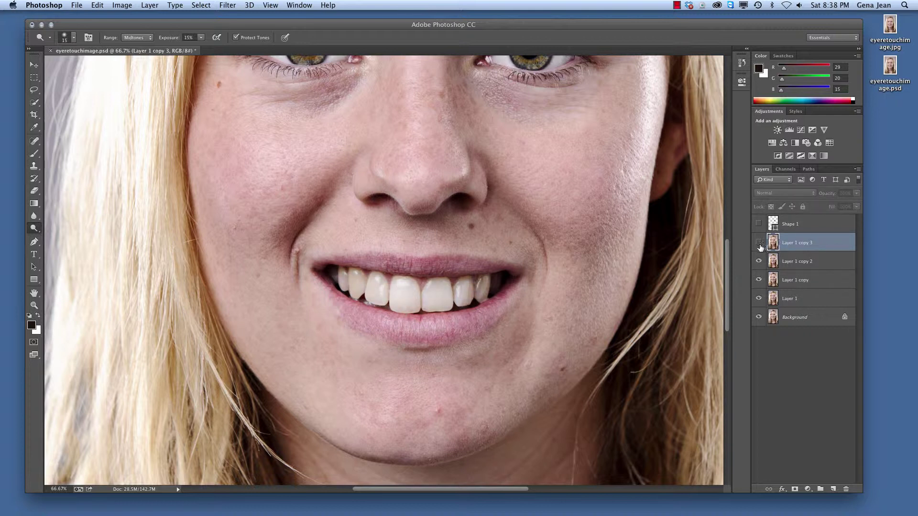
left_click(759, 243)
left_click(759, 244)
left_click(759, 244)
left_click(759, 243)
left_click(759, 243)
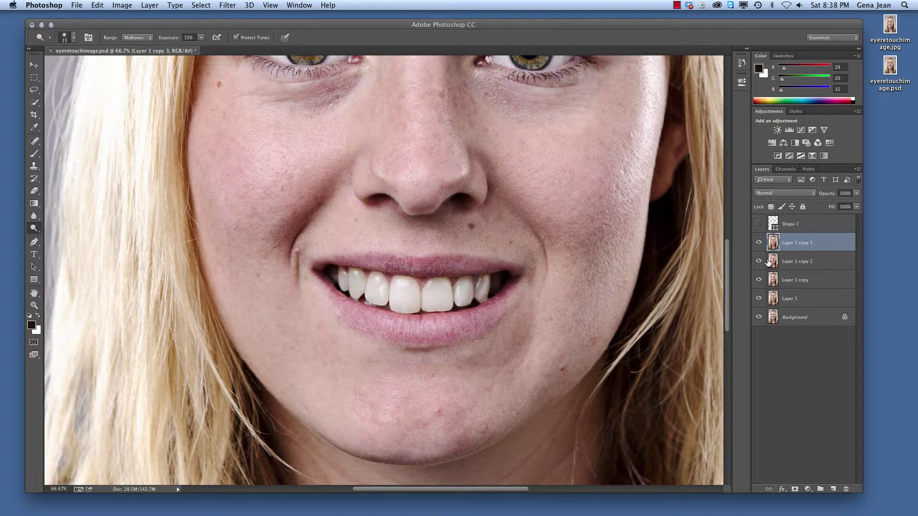
left_click(759, 242)
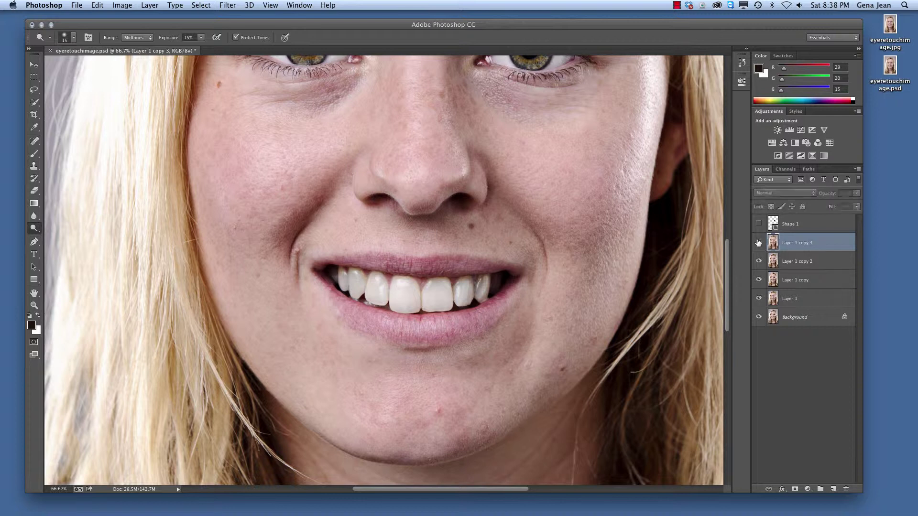
left_click(759, 243)
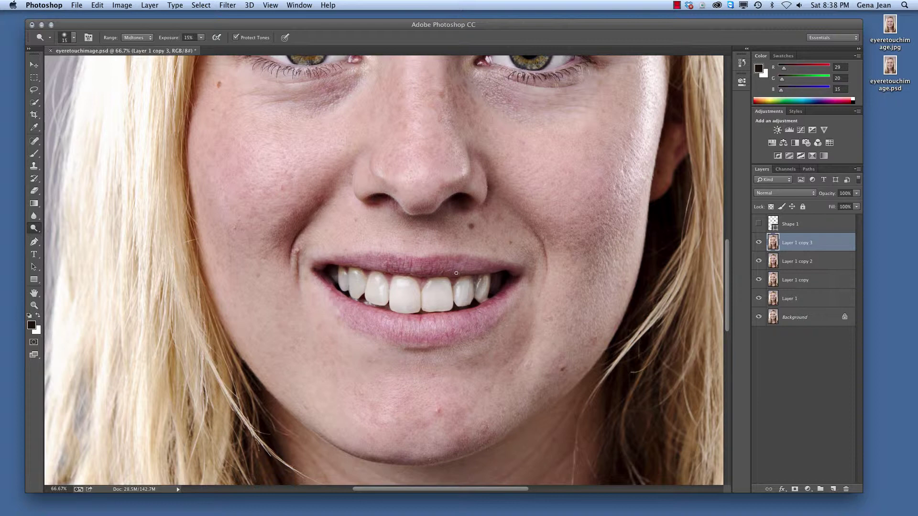
Switch to the Blur tool in Normal mode at 50% strength for smoothing the skin.
left_click(36, 230)
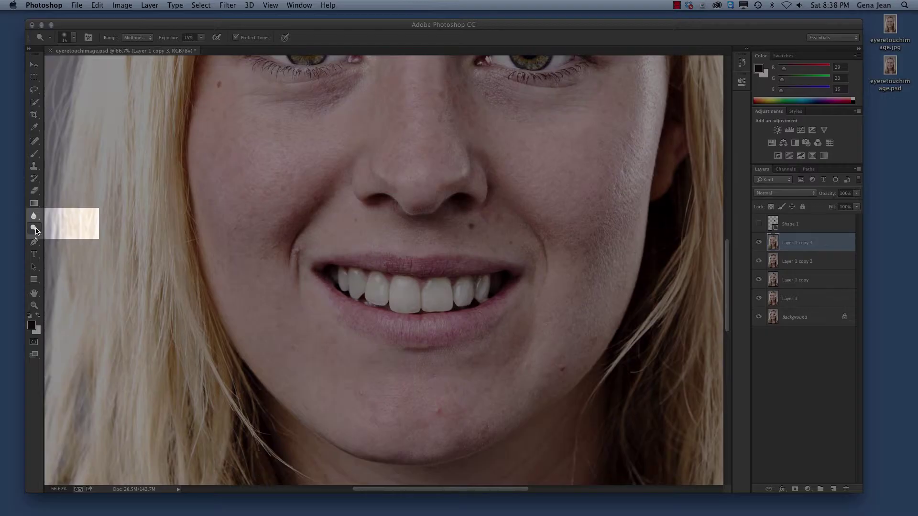
left_click(33, 217)
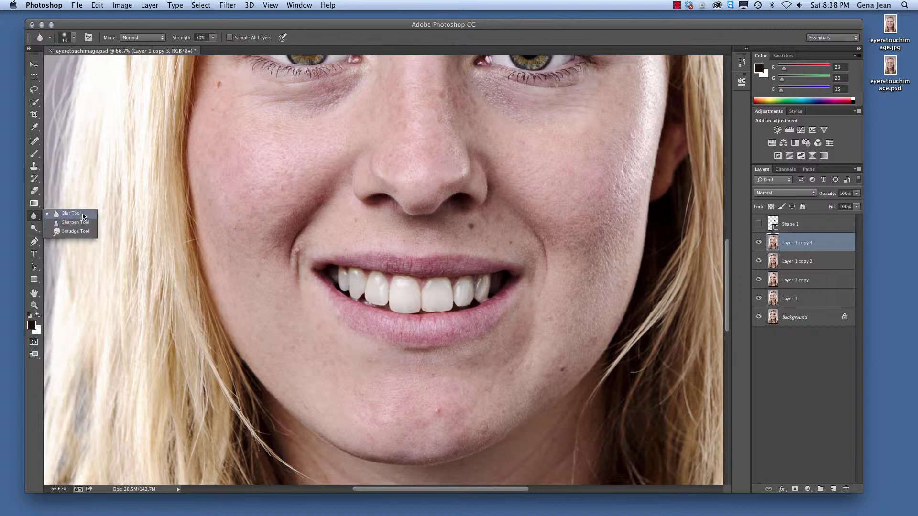
left_click(92, 242)
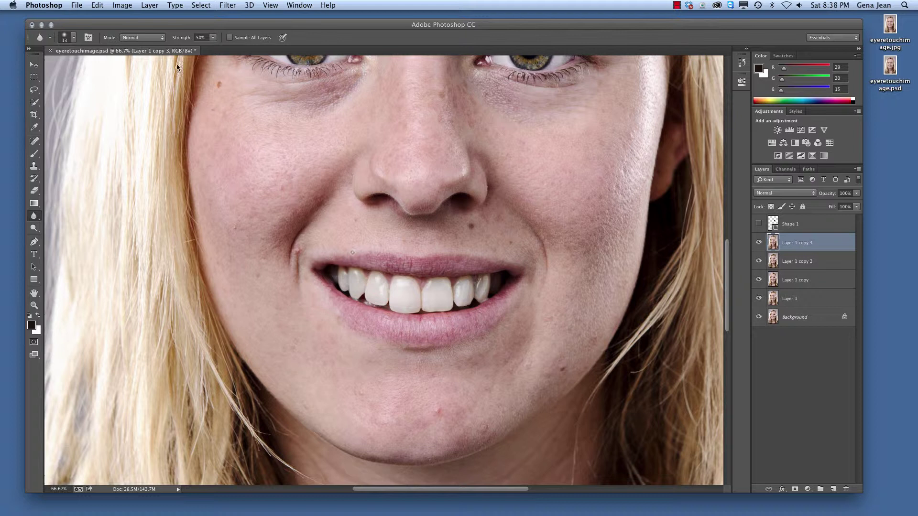
left_click(154, 38)
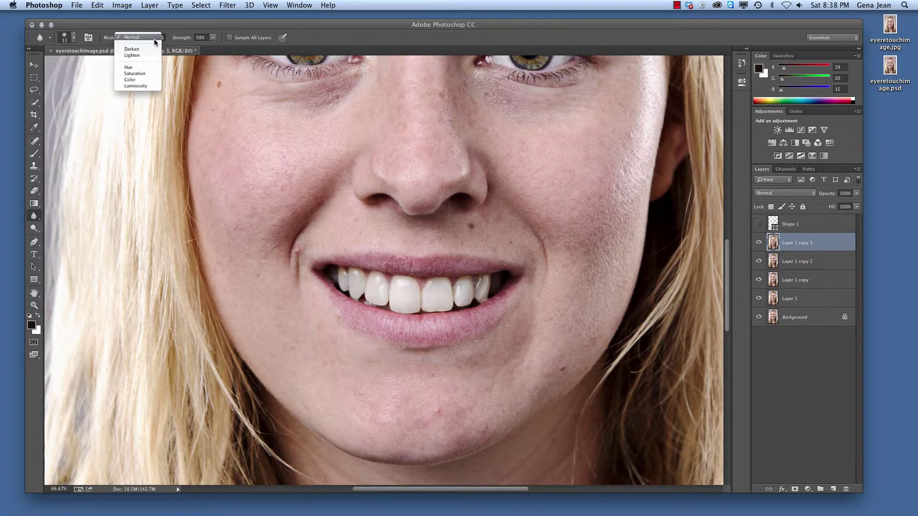
left_click(149, 37)
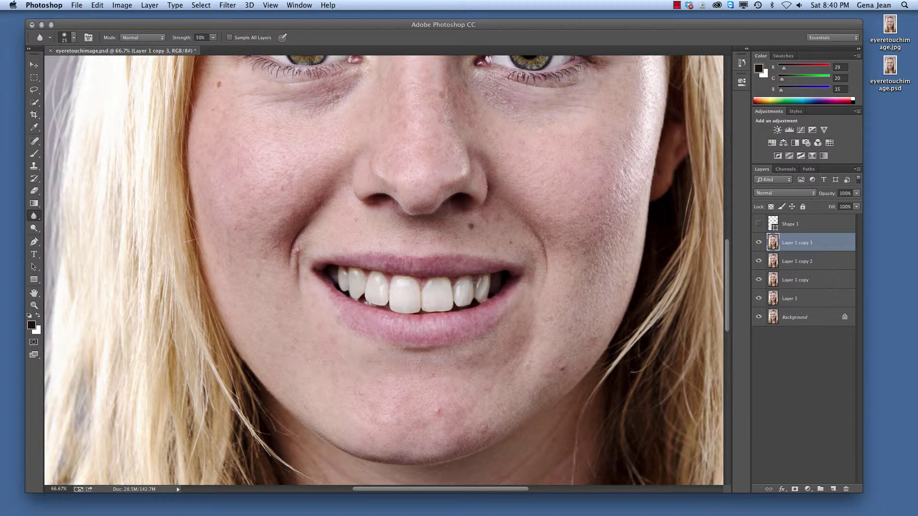
left_click(759, 243)
left_click(759, 244)
left_click(759, 243)
left_click(760, 244)
left_click(759, 244)
left_click(760, 244)
Set the Sponge tool to Saturate mode for the lips and bring up the History panel.
left_click(34, 228)
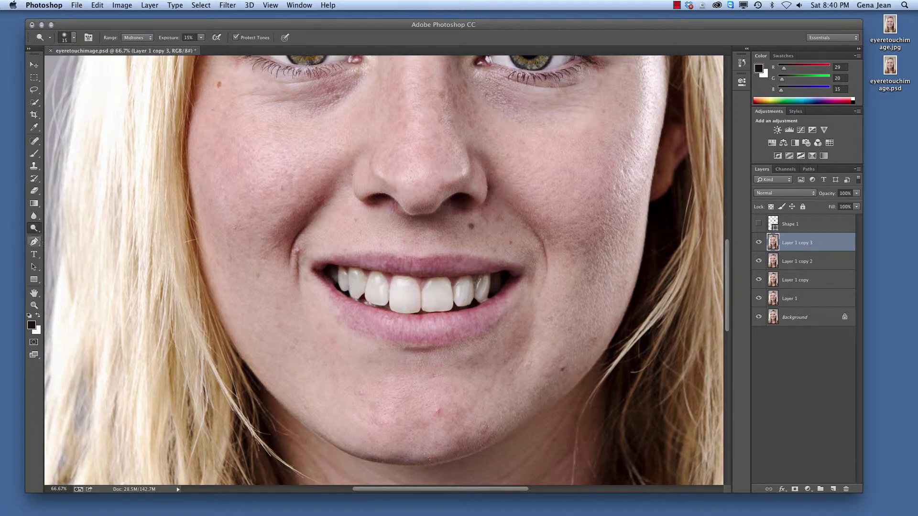
left_click_drag(34, 228, 56, 237)
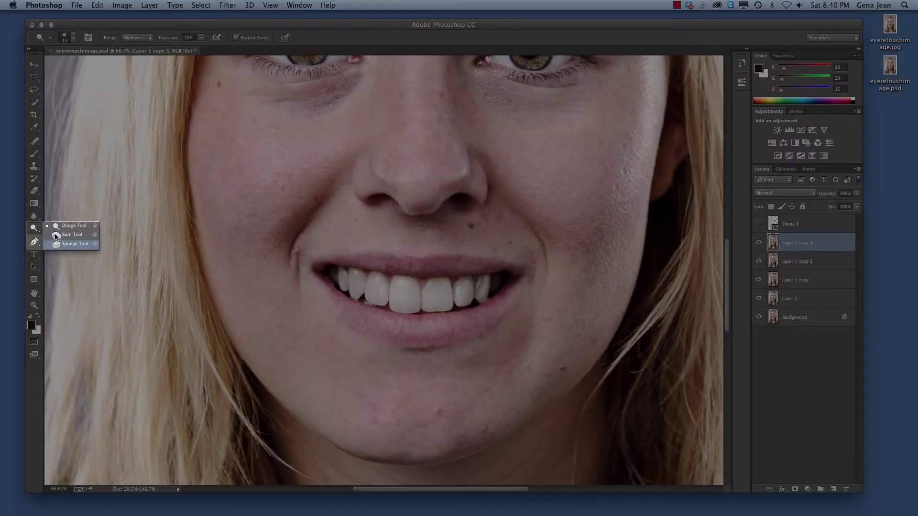
left_click(79, 247)
left_click(137, 38)
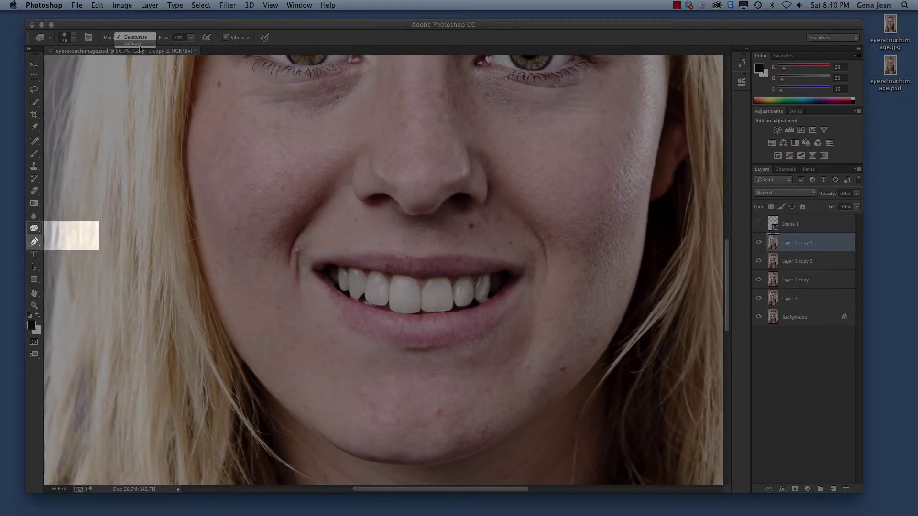
left_click(139, 44)
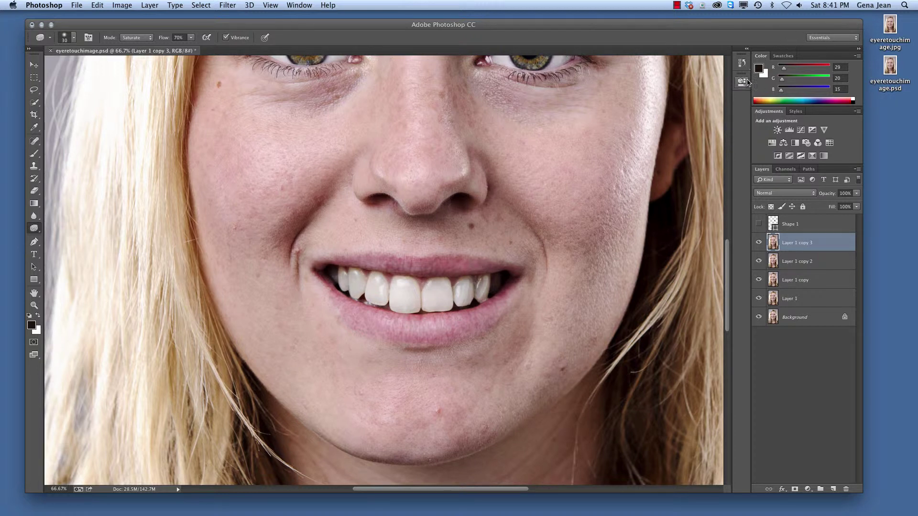
left_click(741, 62)
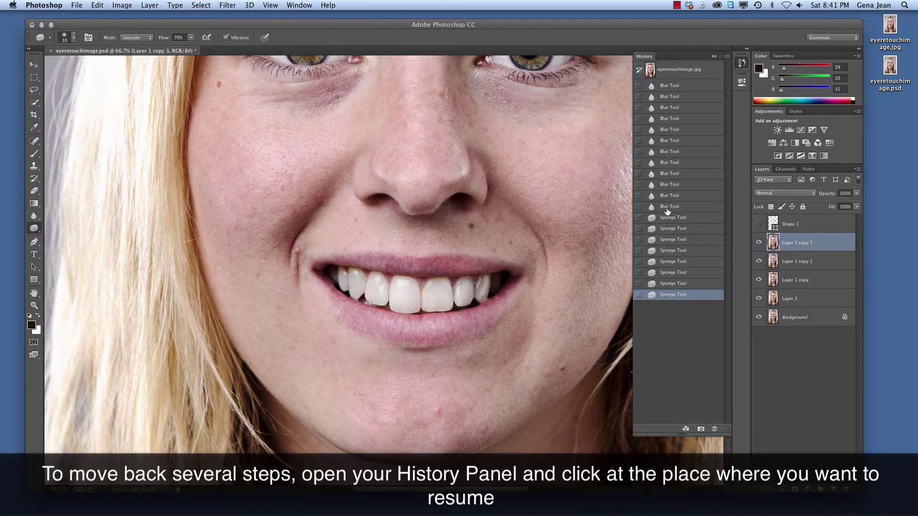
Revert to the last Blur Tool history state, set Sponge flow to 20%, and collapse History.
left_click(668, 207)
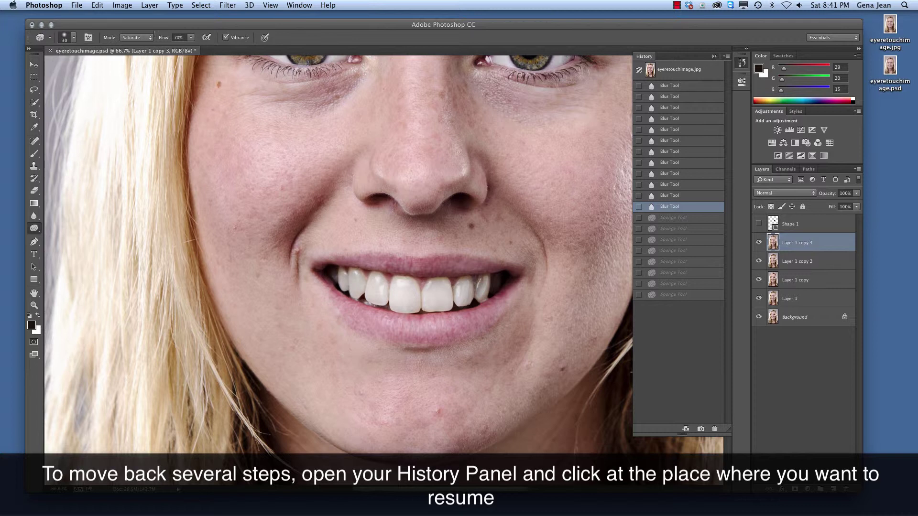
left_click(190, 38)
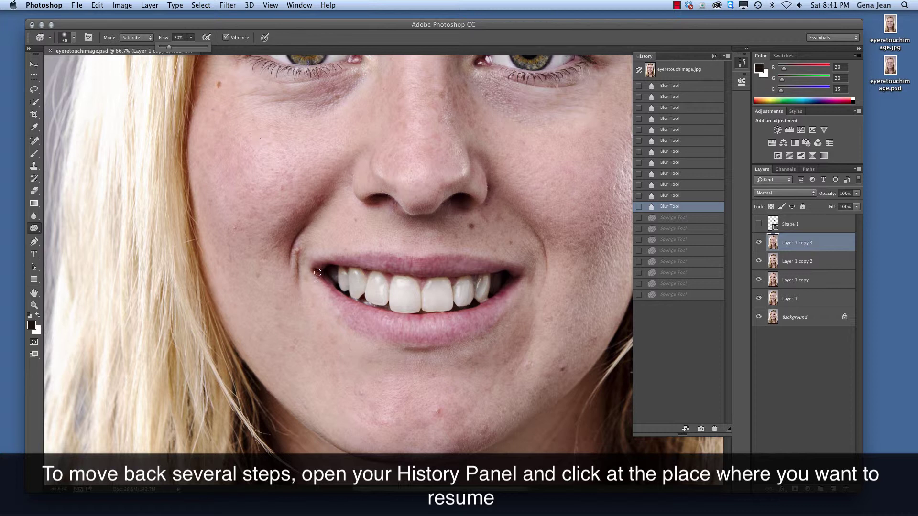
left_click(714, 57)
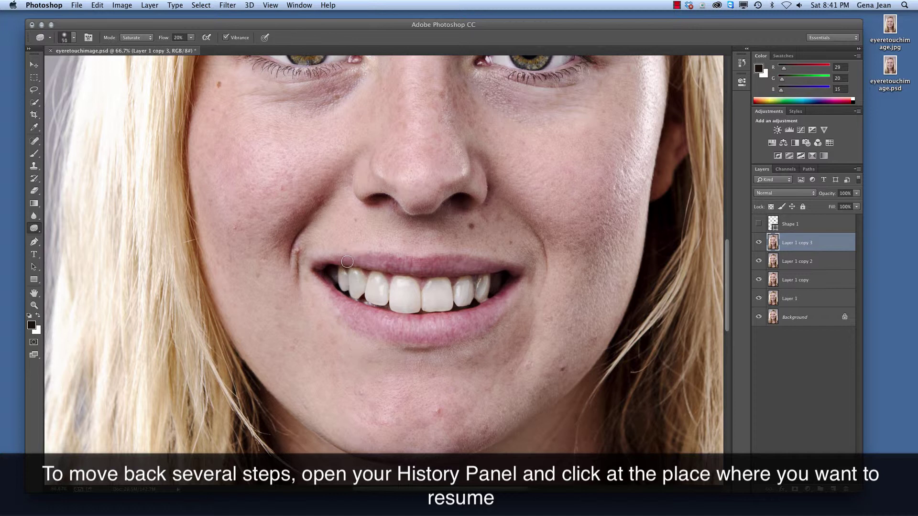
Enlarge the brush and gently saturate the lips with the Sponge at 20% flow.
key("bracketright")
key("bracketright")
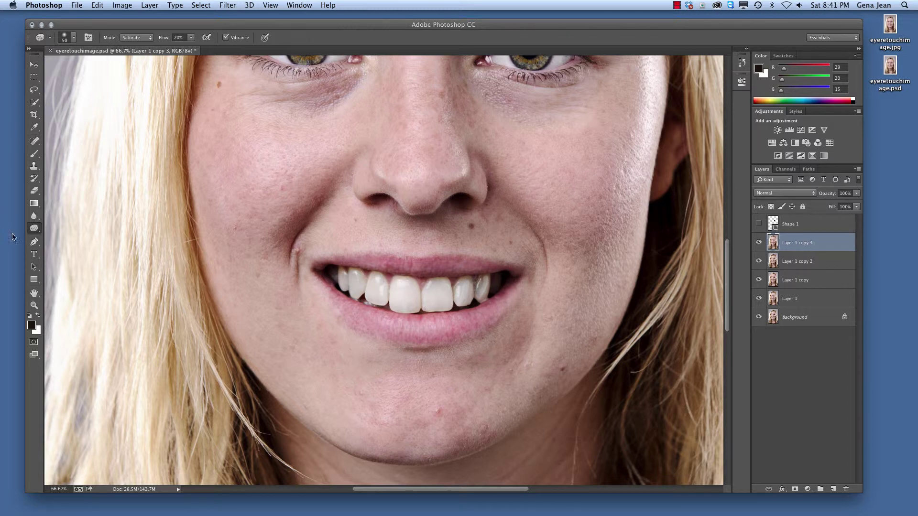
Switch to the Dodge tool (Midtones, 15% exposure) and show the History panel.
left_click(37, 229)
left_click(74, 225)
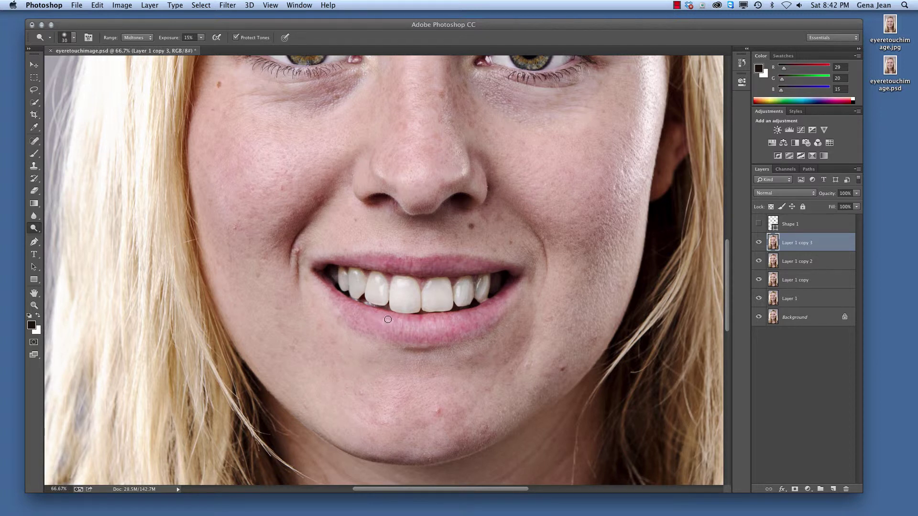
key("alt+F9")
Dab Dodge highlights along the lower lip, working toward the left.
left_click(421, 306)
left_click(435, 321)
left_click(464, 332)
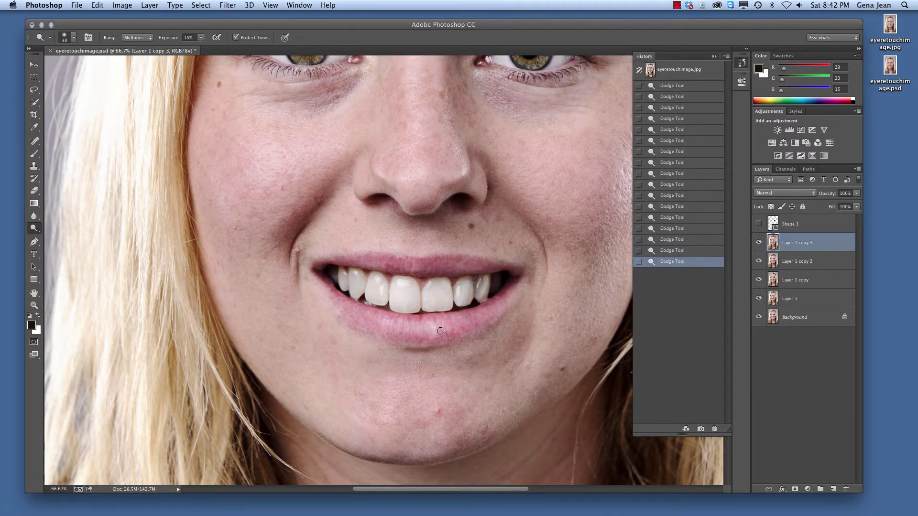
left_click(441, 320)
left_click(441, 320)
left_click(451, 333)
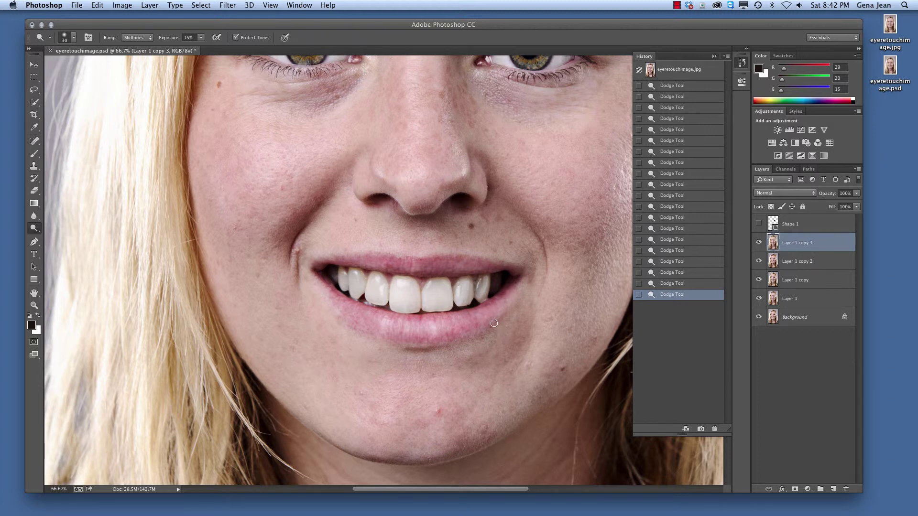
Collapse History and toggle Layer 1 copy 3 to compare the teeth, zooming to the whole portrait.
left_click(714, 56)
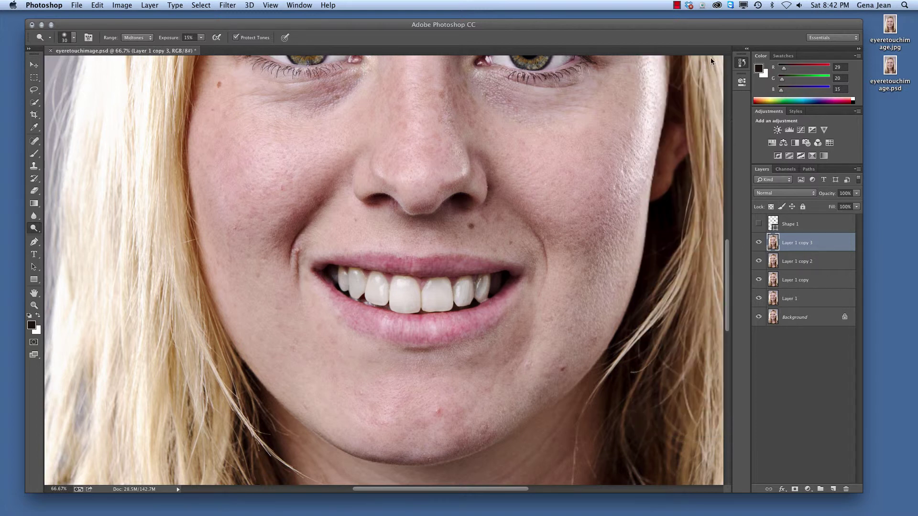
left_click(759, 242)
left_click(759, 243)
left_click(758, 243)
key("super+minus")
key("super+minus")
key("super+minus")
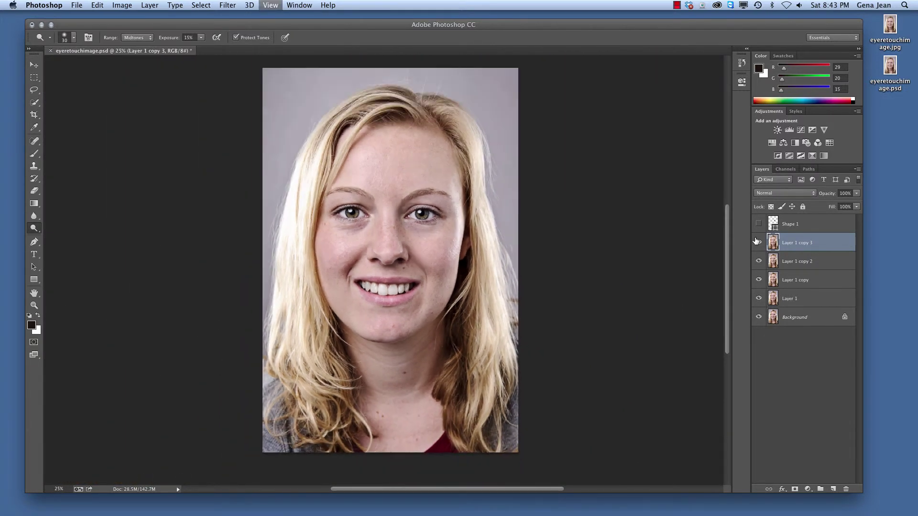
key("super+plus")
Hide Layer 1 copy 3, copy 2, copy and Layer 1 to view the original, then restore Layer 1.
left_click(757, 242)
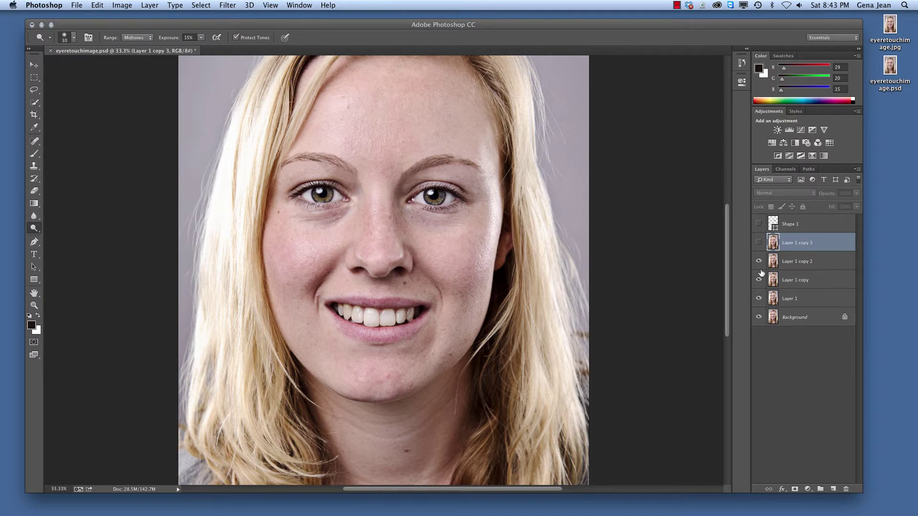
left_click(759, 261)
left_click(759, 279)
left_click(759, 298)
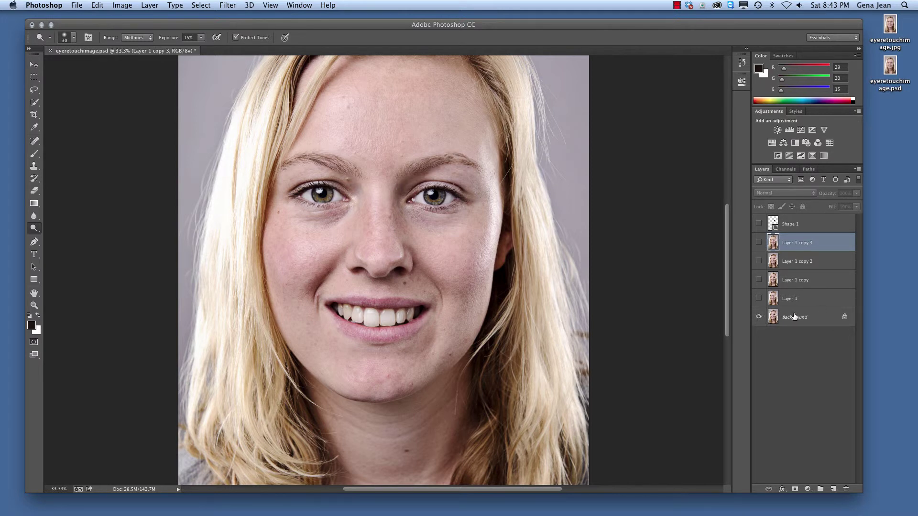
left_click(759, 300)
Toggle Layer 1 copy, copy 2 and copy 3 for comparison, leaving copy 2 and copy 3 visible.
left_click(759, 281)
left_click(760, 281)
left_click(759, 261)
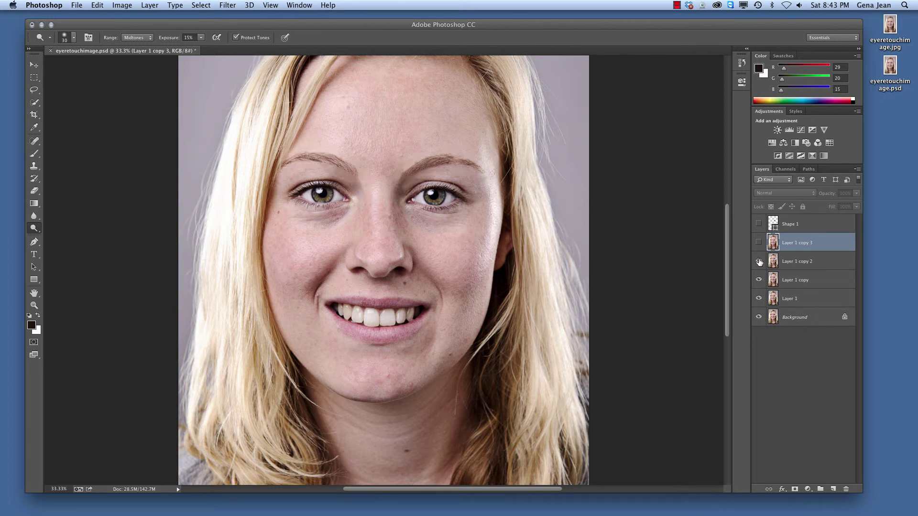
left_click(759, 261)
left_click(759, 261)
left_click(759, 261)
left_click(759, 243)
left_click(763, 242)
left_click(763, 242)
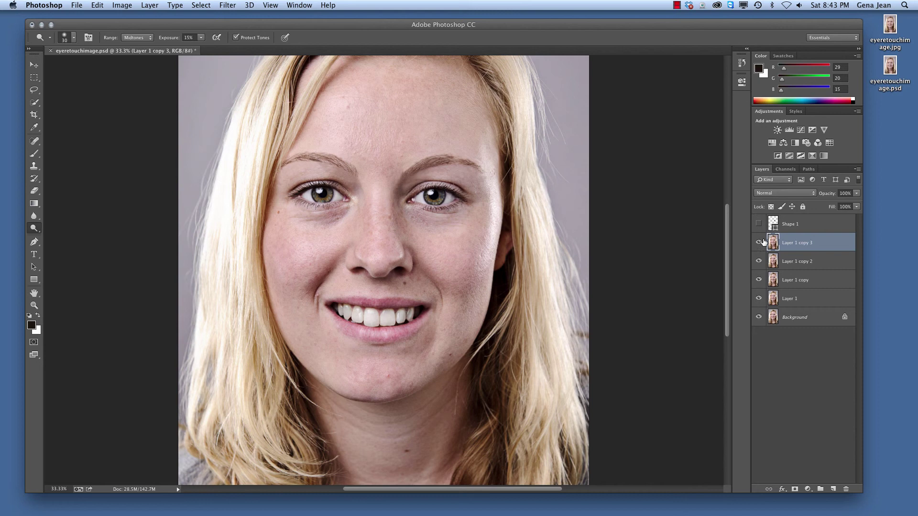